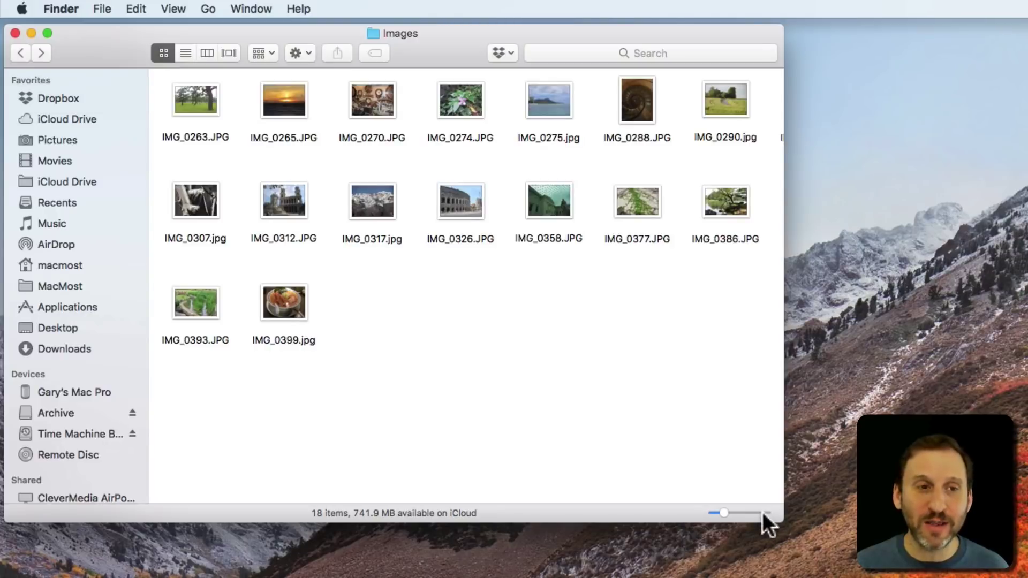
- Hide and restore the status bar, then enlarge the Images thumbnails with its icon size slider
left_click(182, 6)
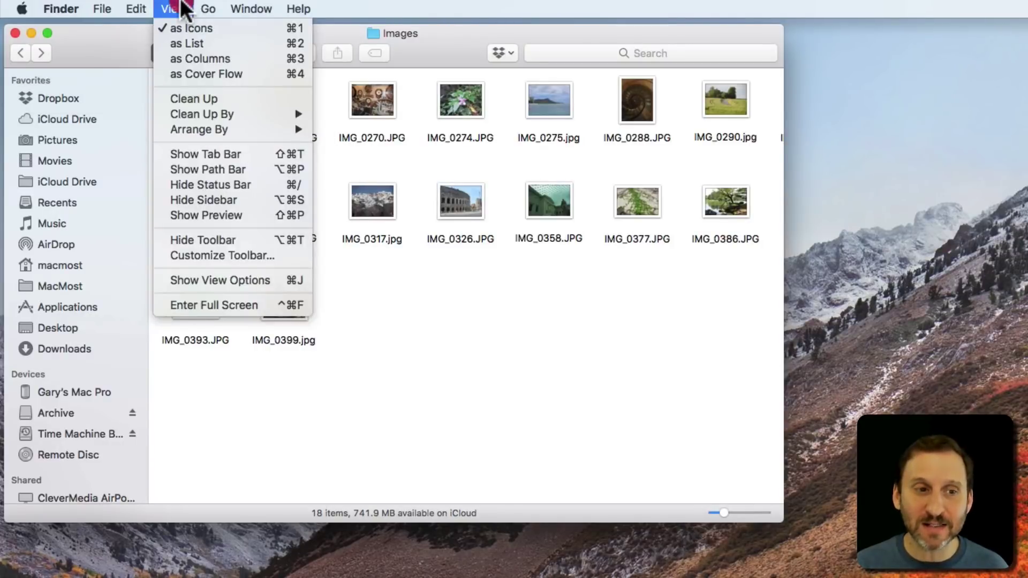
left_click_drag(183, 4, 230, 179)
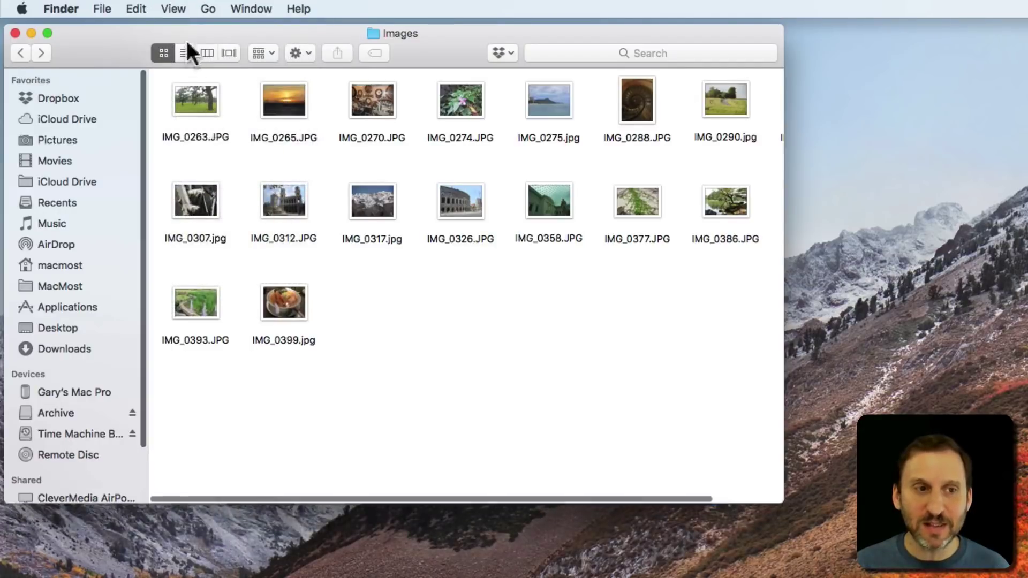
left_click_drag(173, 9, 208, 185)
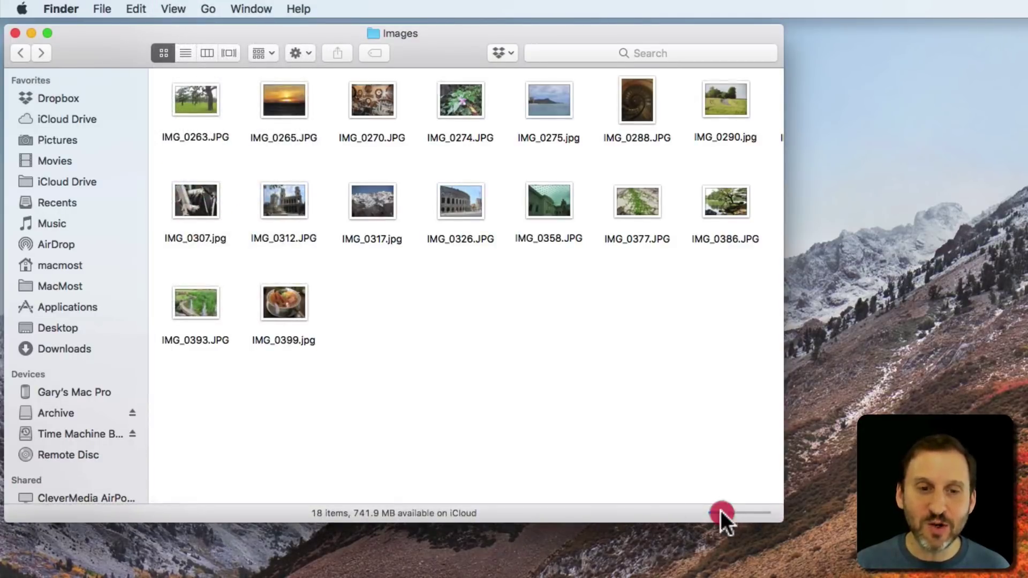
mouse_move(721, 510)
left_mouse_down()
mouse_move(749, 512)
mouse_move(723, 512)
left_mouse_up()
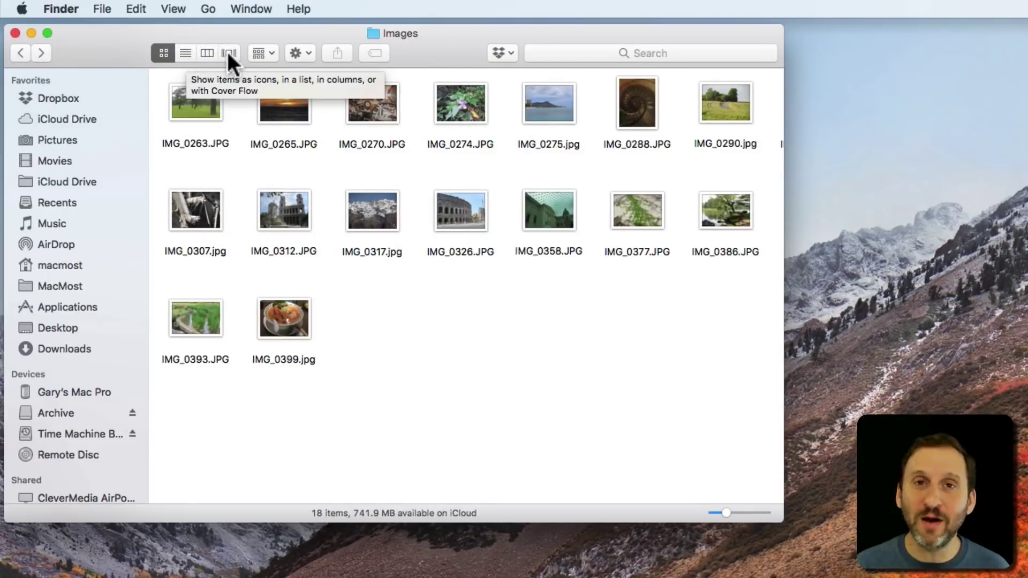
- Switch Images to column view and select IMG_0263.JPG to see its 4608 × 3072 preview
left_click(209, 52)
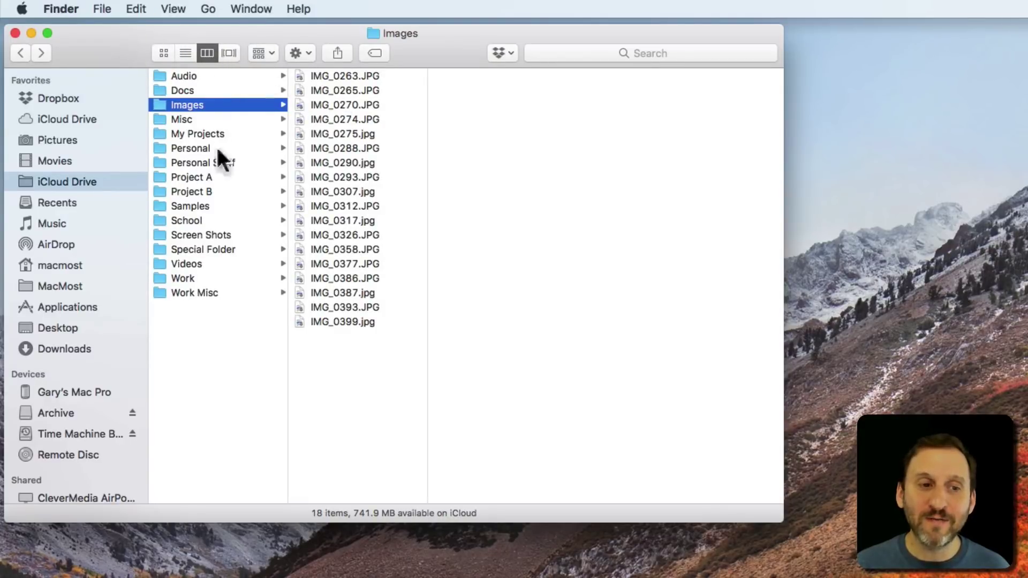
left_click(355, 75)
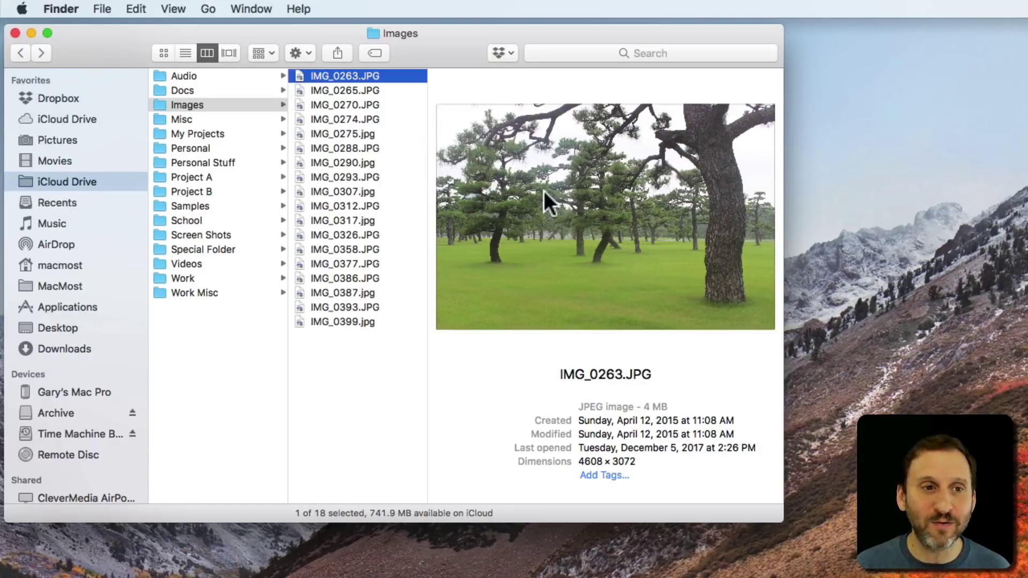
left_click(172, 8)
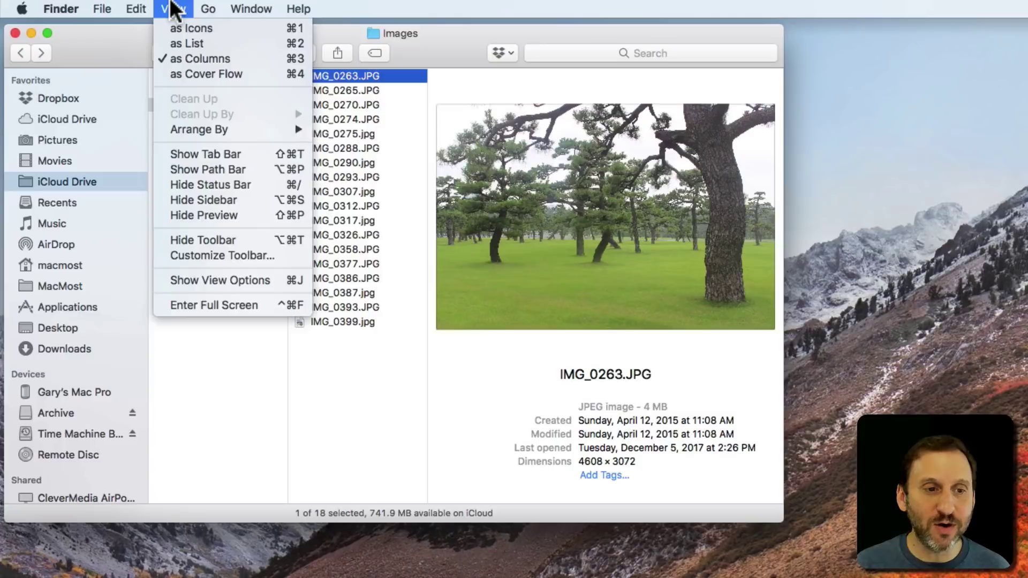
- Toggle the preview column off and on, then preview IMG_0265, IMG_0274, IMG_0312 and IMG_0387
left_click(208, 214)
left_click(173, 8)
left_click(199, 214)
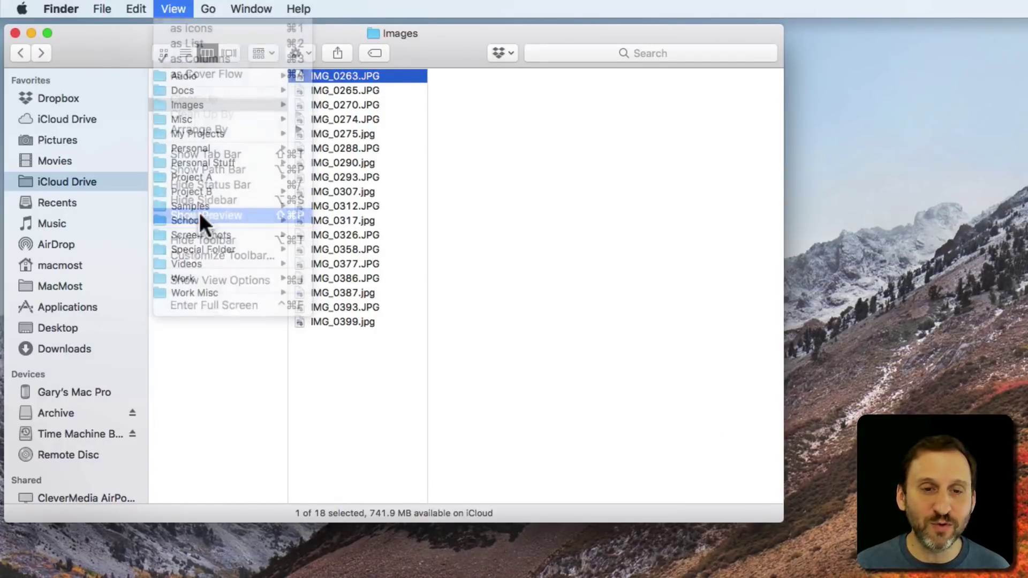
left_click(355, 92)
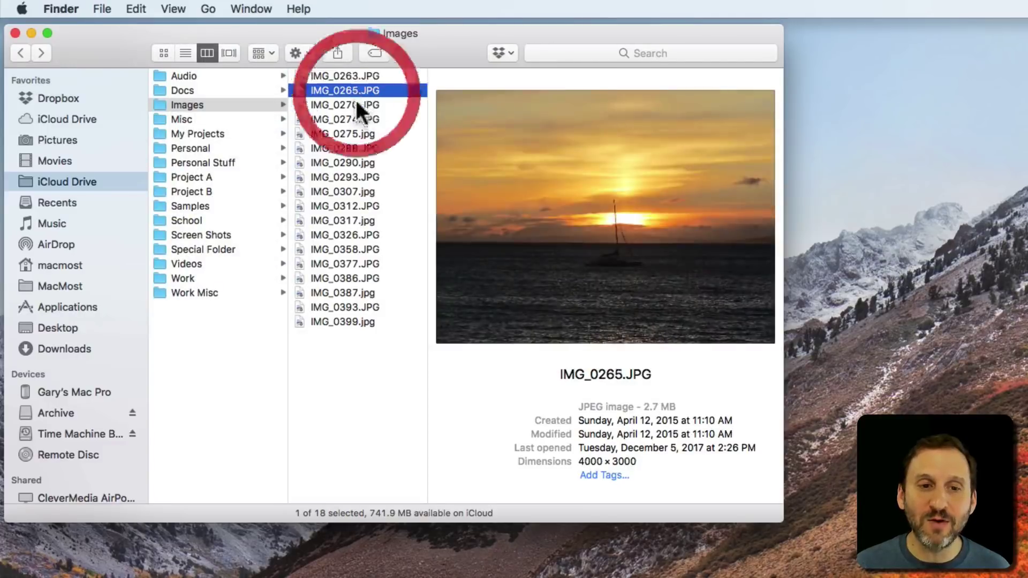
left_click(351, 114)
left_click(356, 202)
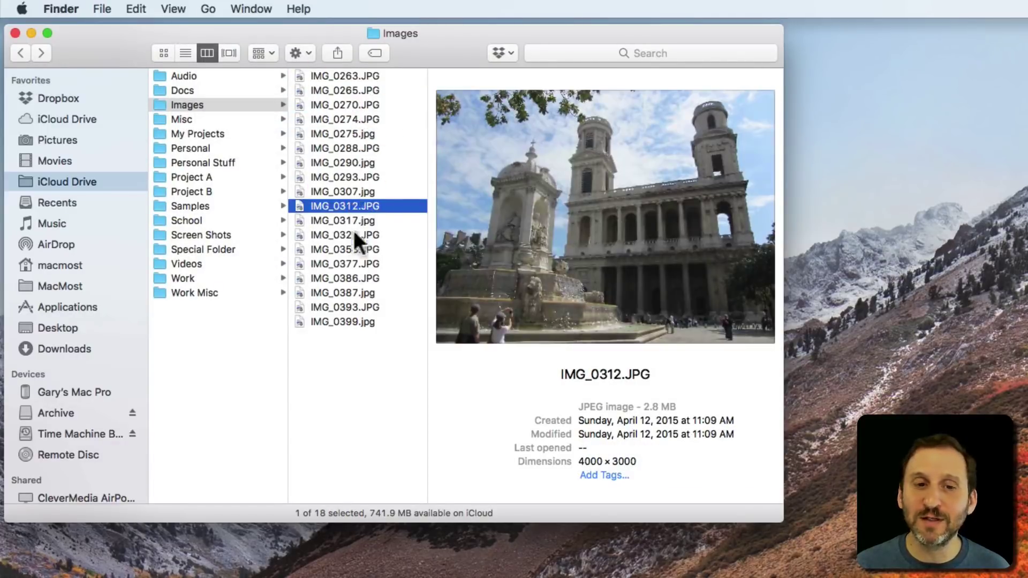
left_click(348, 292)
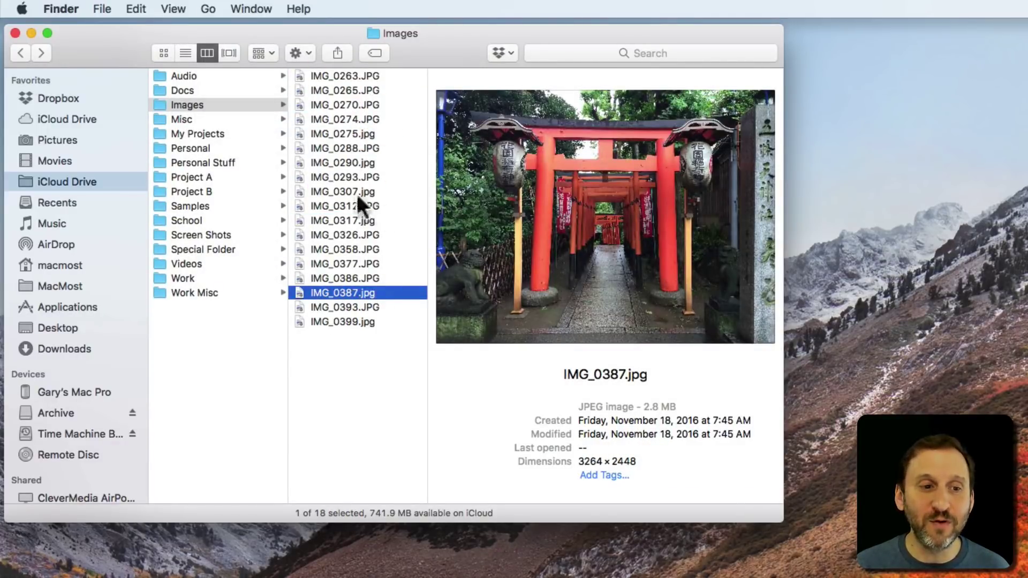
- Preview Letter.pdf and Test.txt in Project A's Docs, then return to Images to preview IMG_0270.JPG
left_click(209, 176)
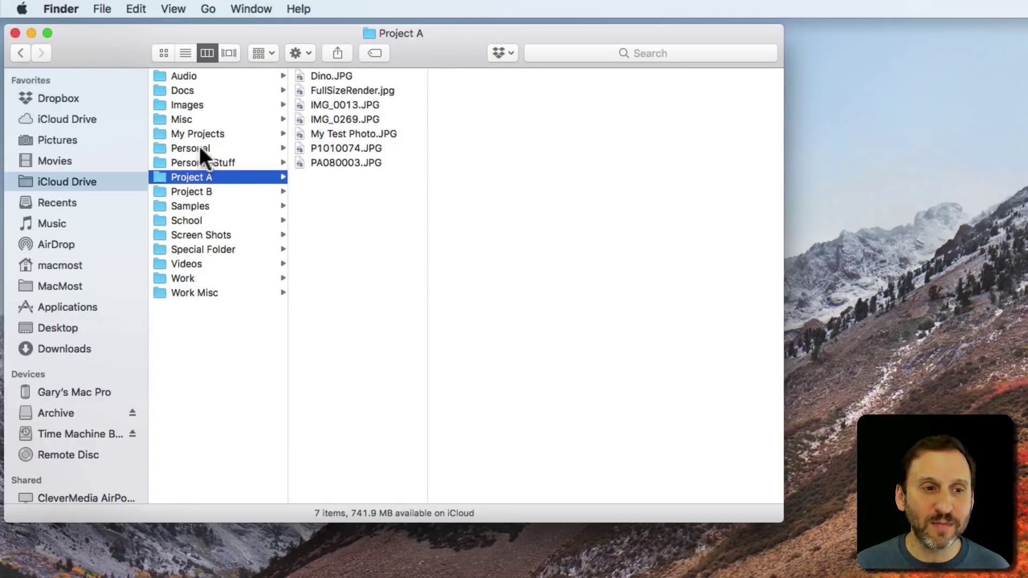
left_click(194, 89)
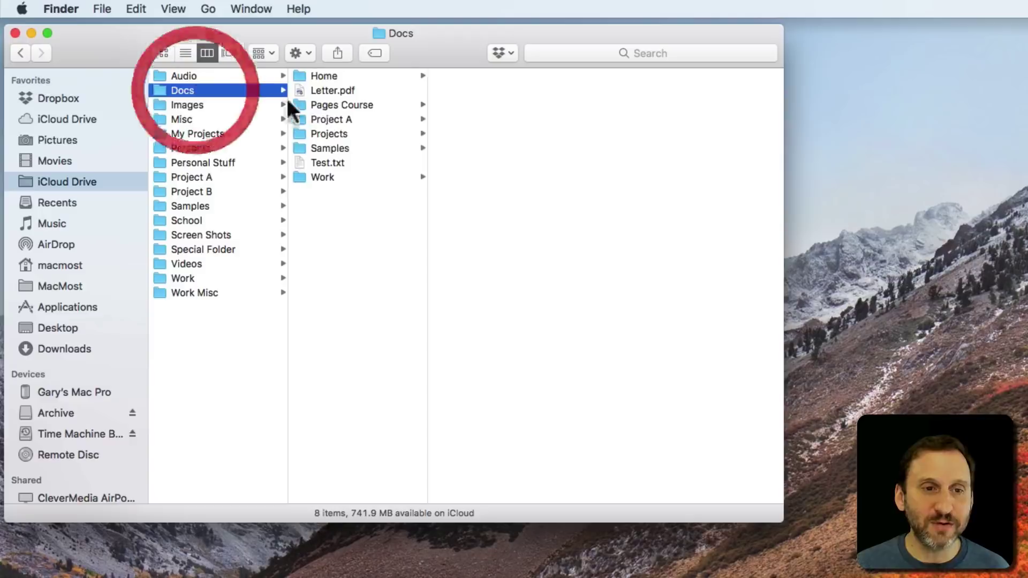
left_click(337, 89)
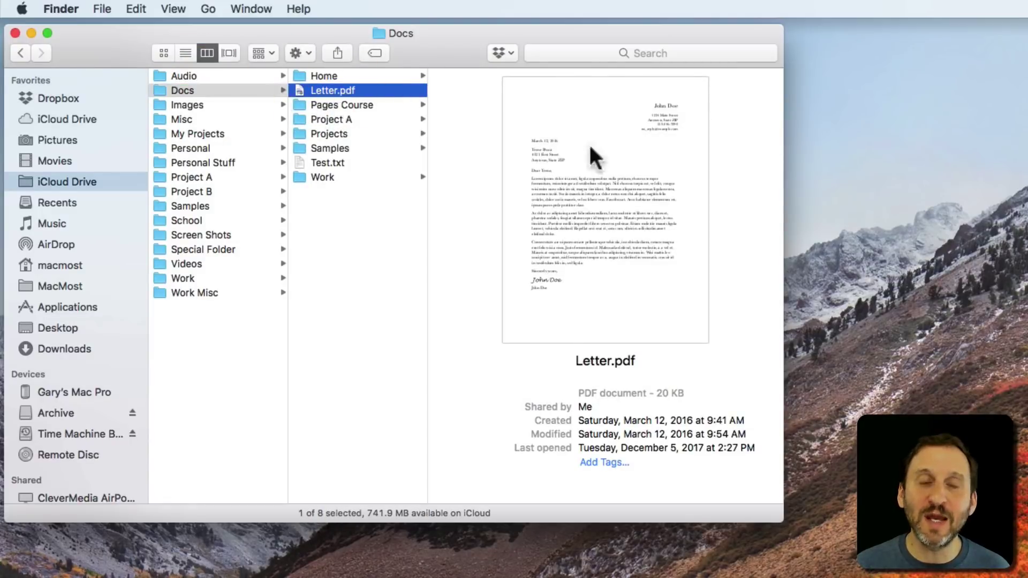
left_click(341, 161)
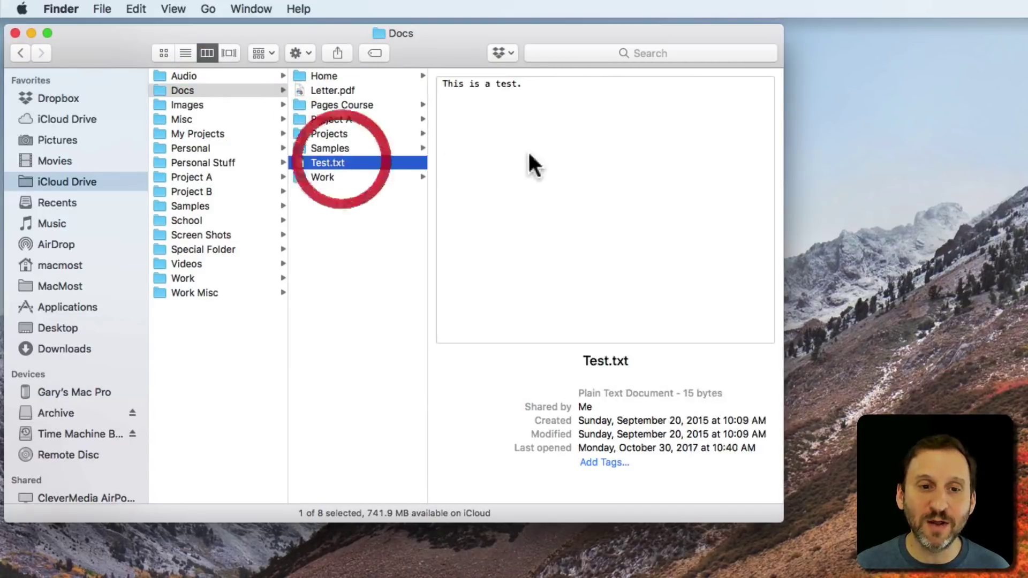
left_click(207, 105)
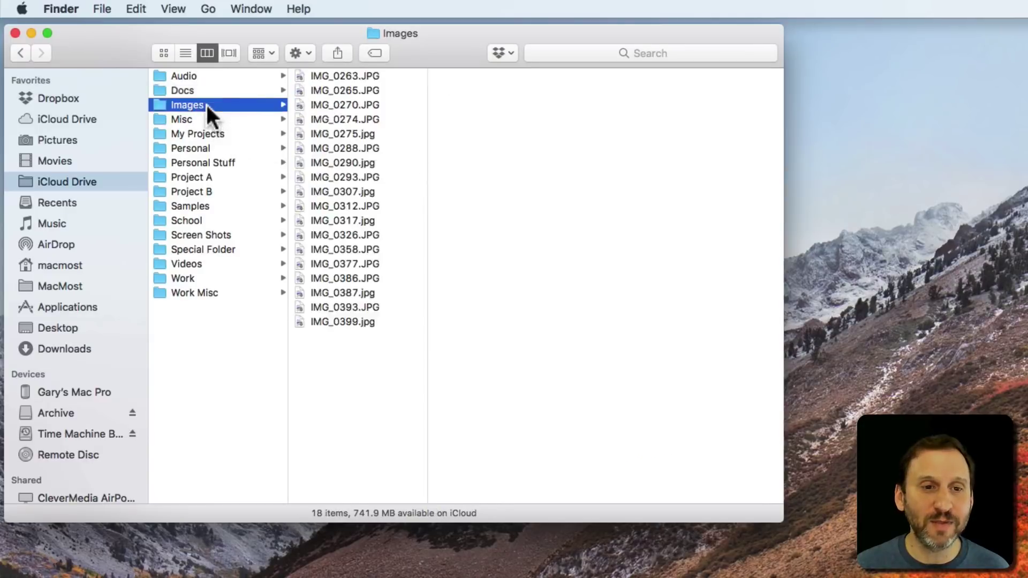
left_click(363, 104)
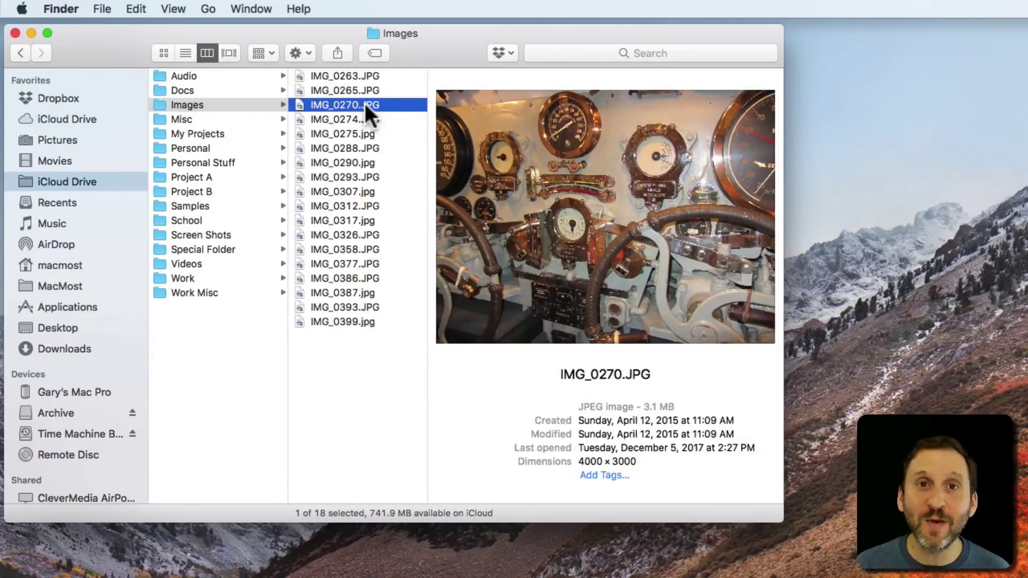
- Show Images in Cover Flow and bring IMG_0274, IMG_0275, IMG_0290 and IMG_0293 to the front
left_click(230, 53)
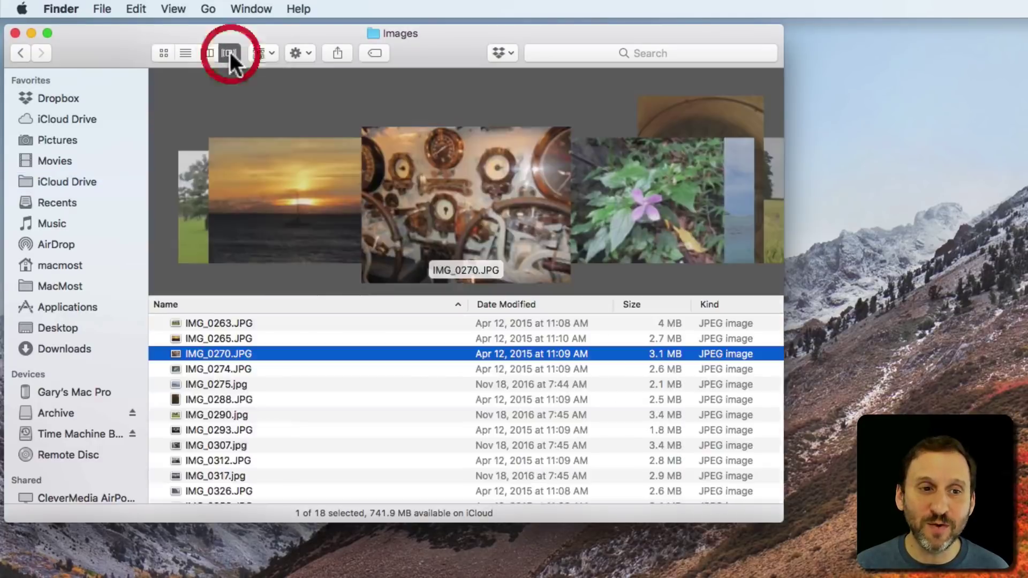
left_click(227, 367)
left_click(225, 386)
left_click(226, 416)
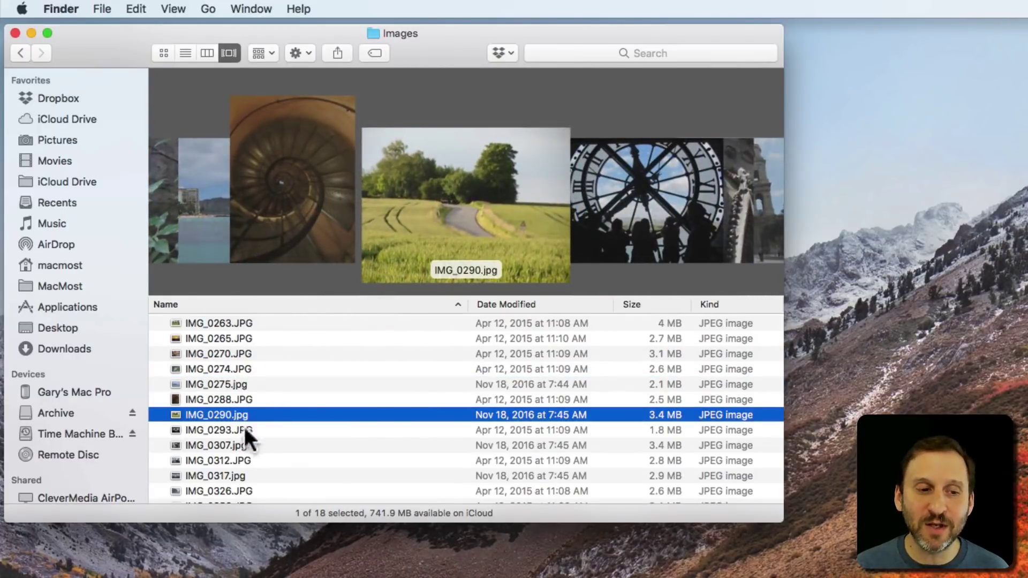
left_click(244, 429)
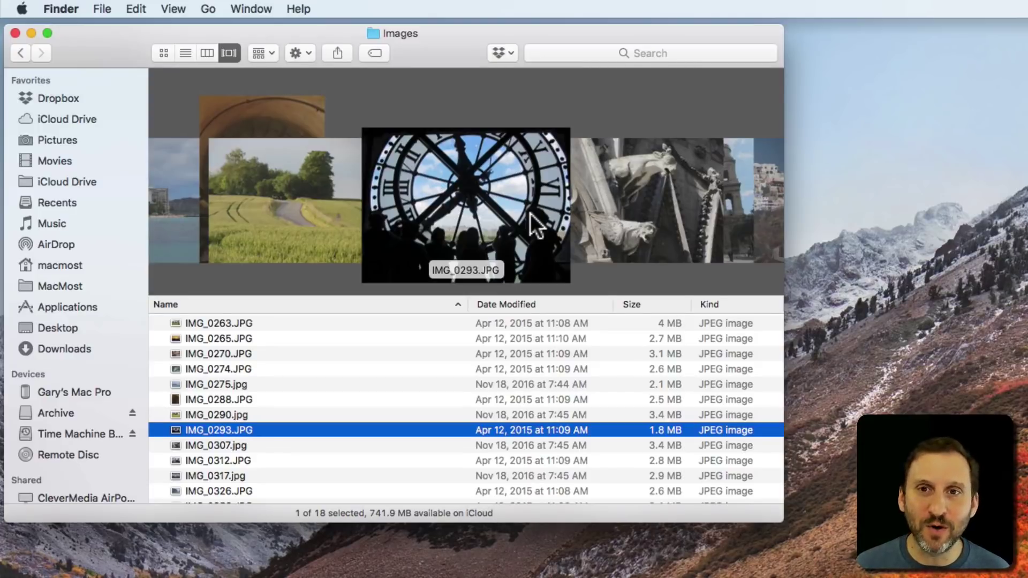
- Scroll the Cover Flow strip, jump back to IMG_0263.JPG, then scroll to the last photo IMG_0399.jpg
scroll(530, 213, "right", 10)
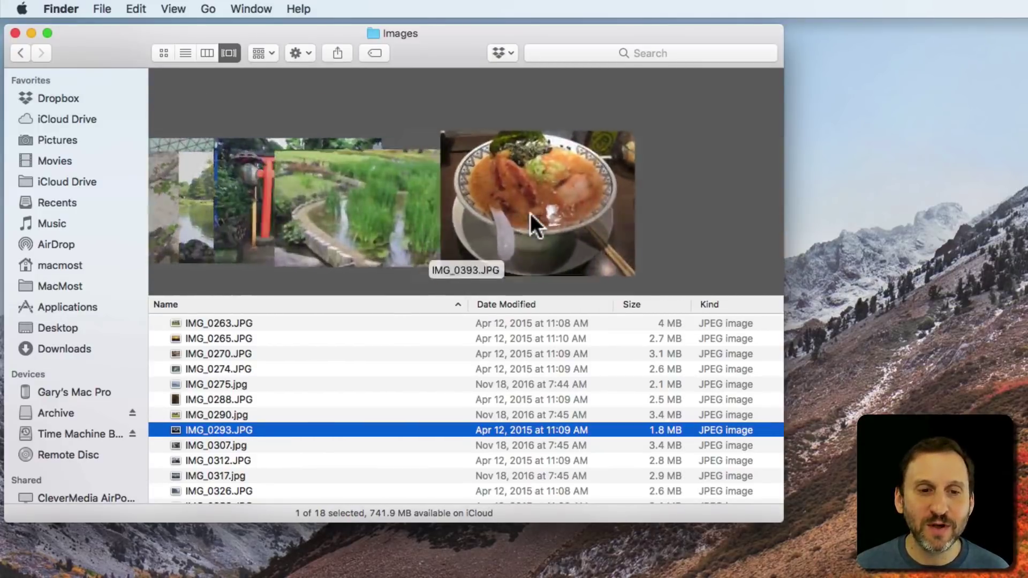
scroll(530, 214, "right", 8)
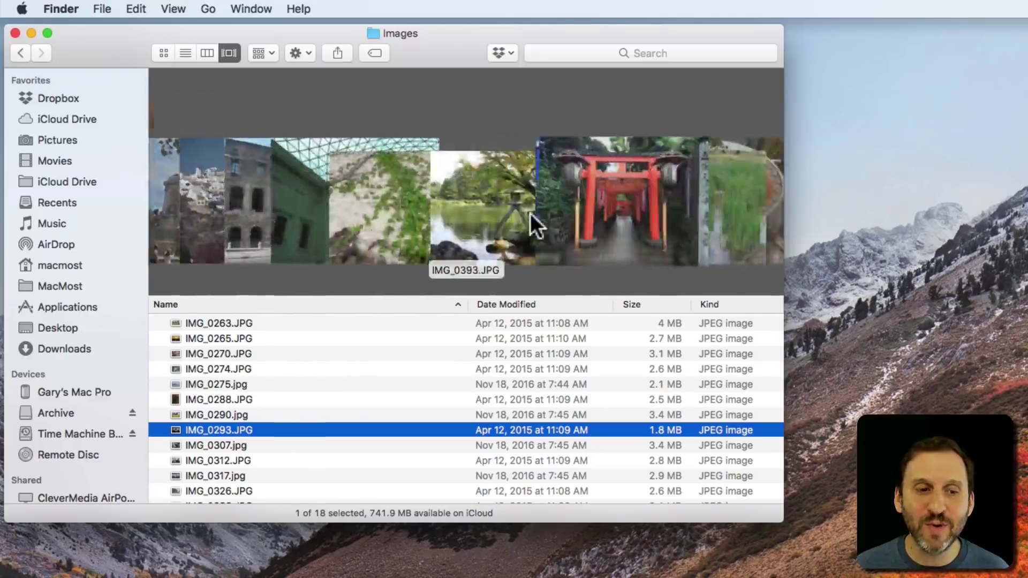
key("alt+Up")
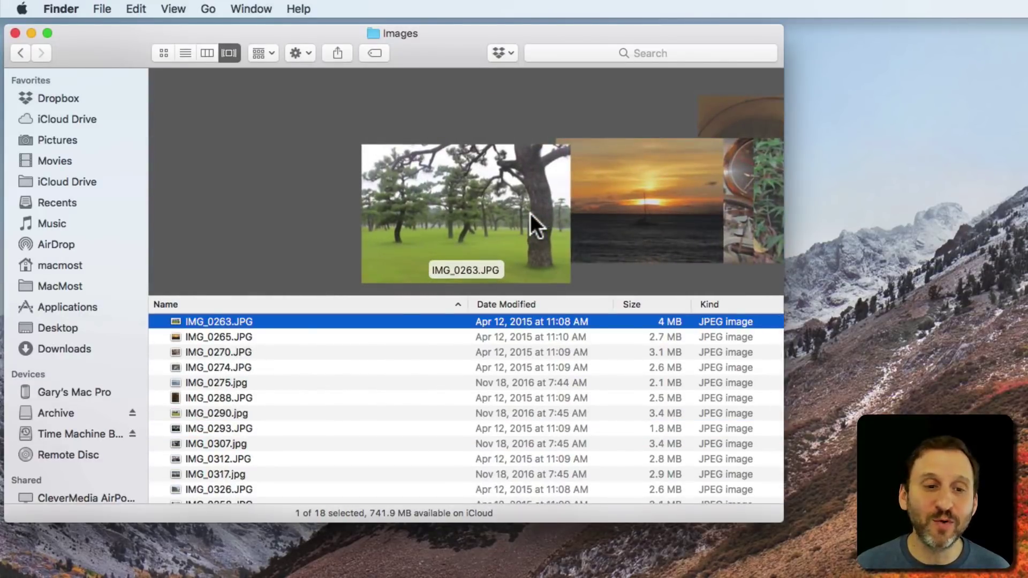
scroll(530, 213, "right", 10)
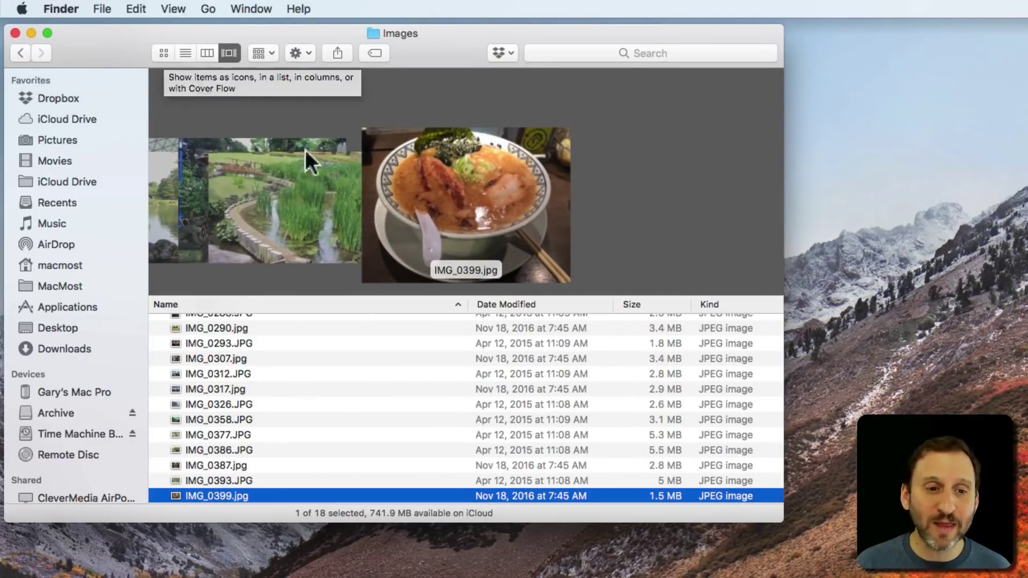
- Return to icon view and open then close a Quick Look preview of IMG_0263.JPG
left_click(166, 47)
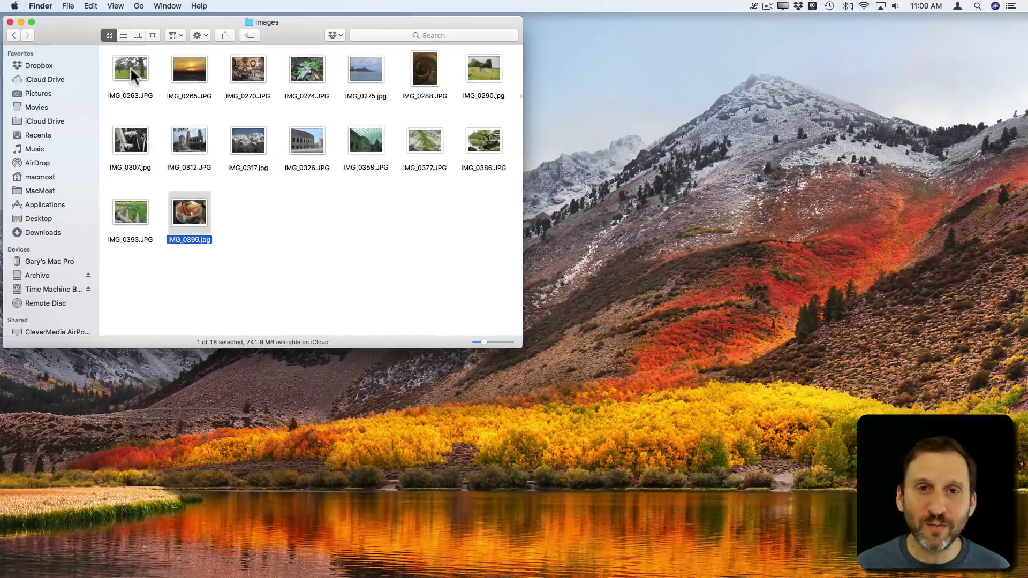
left_click(132, 74)
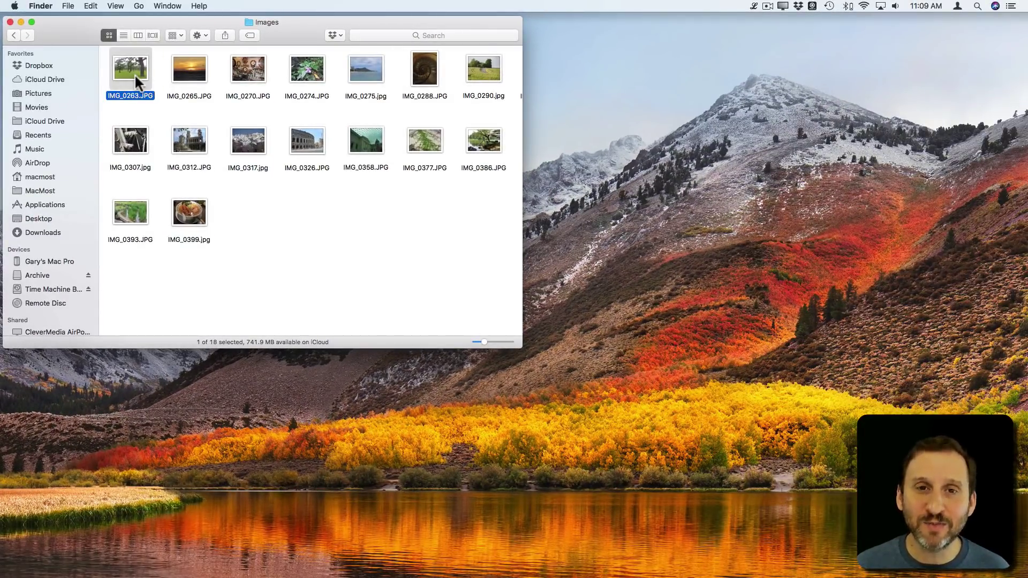
key("space")
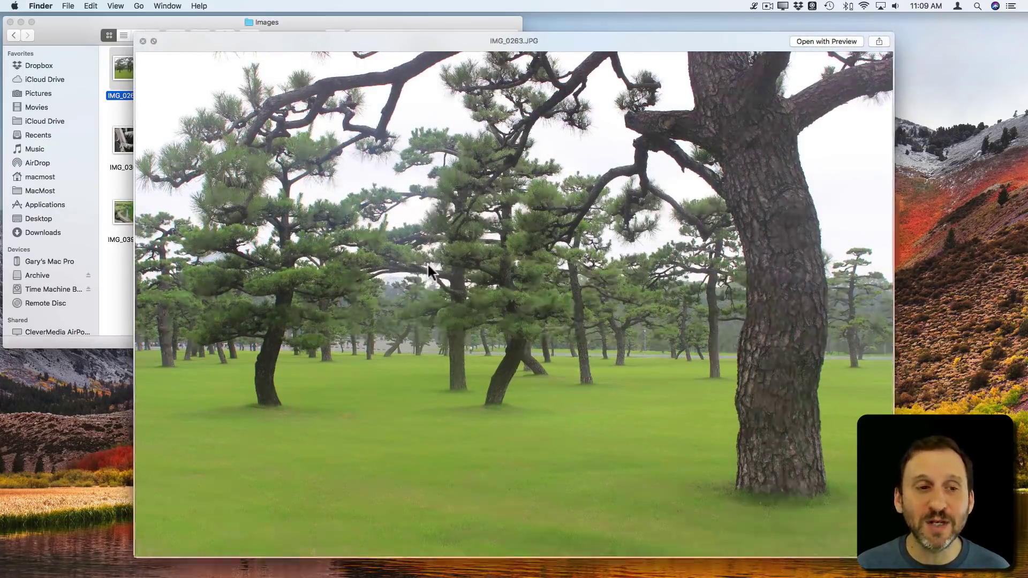
key("space")
- Open and close a Quick Look preview of the hillside-town photo IMG_0317.jpg
left_click(256, 145)
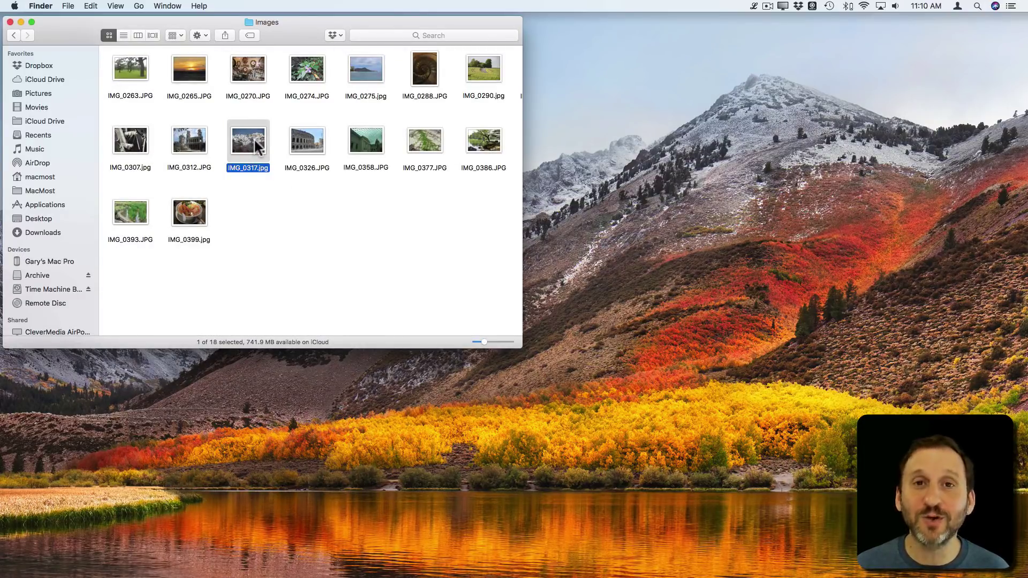
key("space")
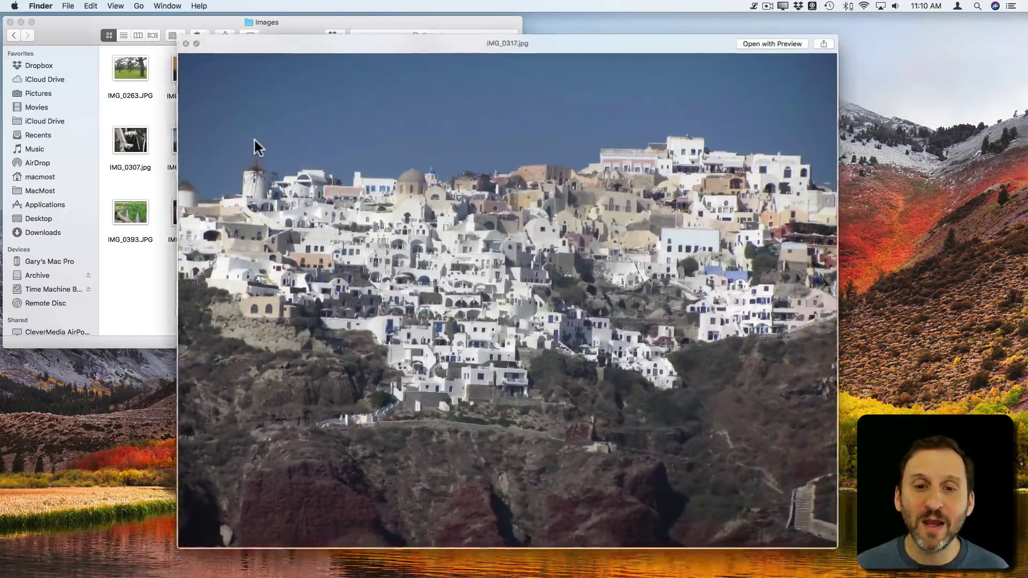
key("space")
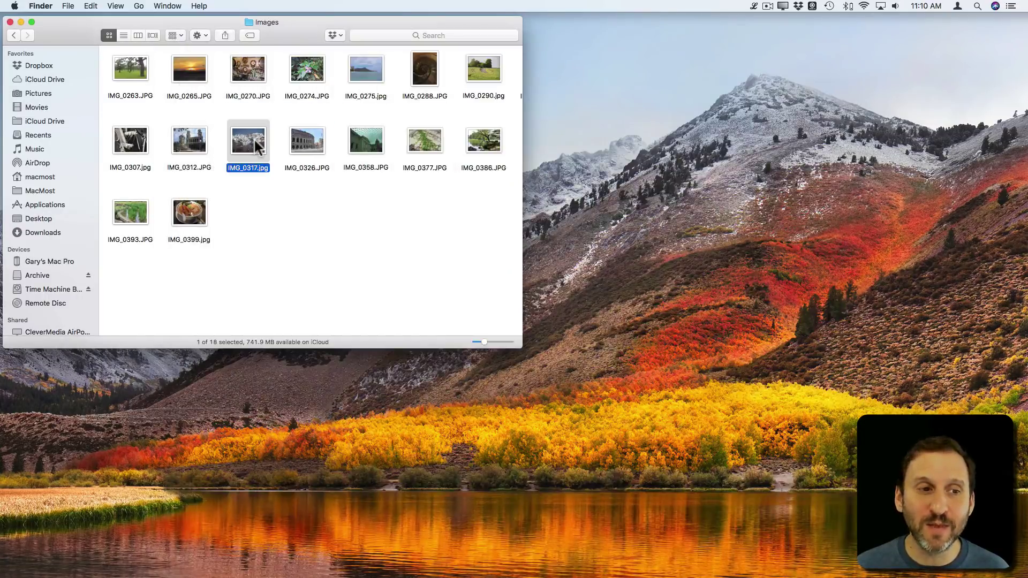
- In column view, Quick Look the keyboard shortcuts PDF and Testing.txt inside the Misc folder
left_click(138, 35)
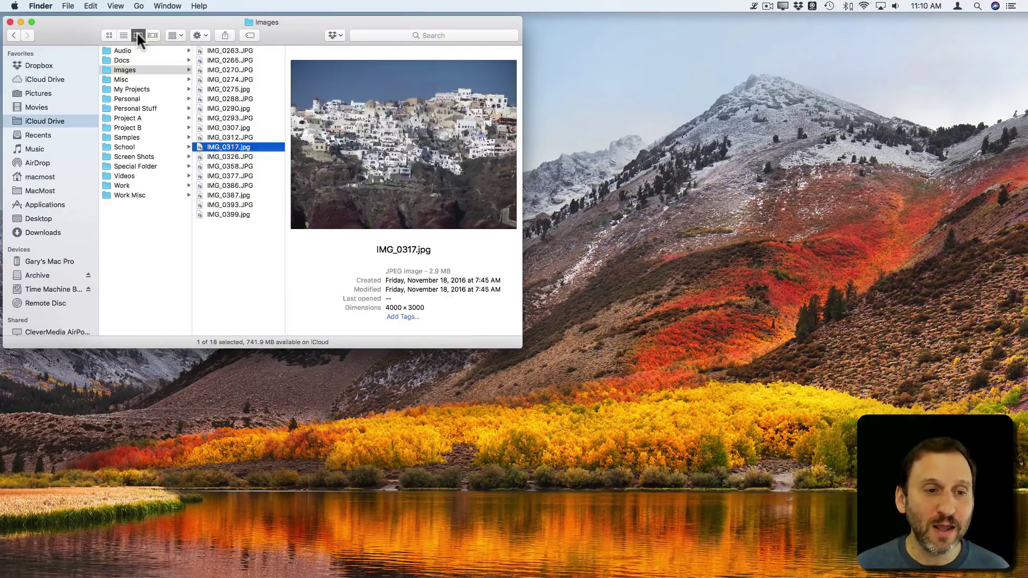
left_click(127, 79)
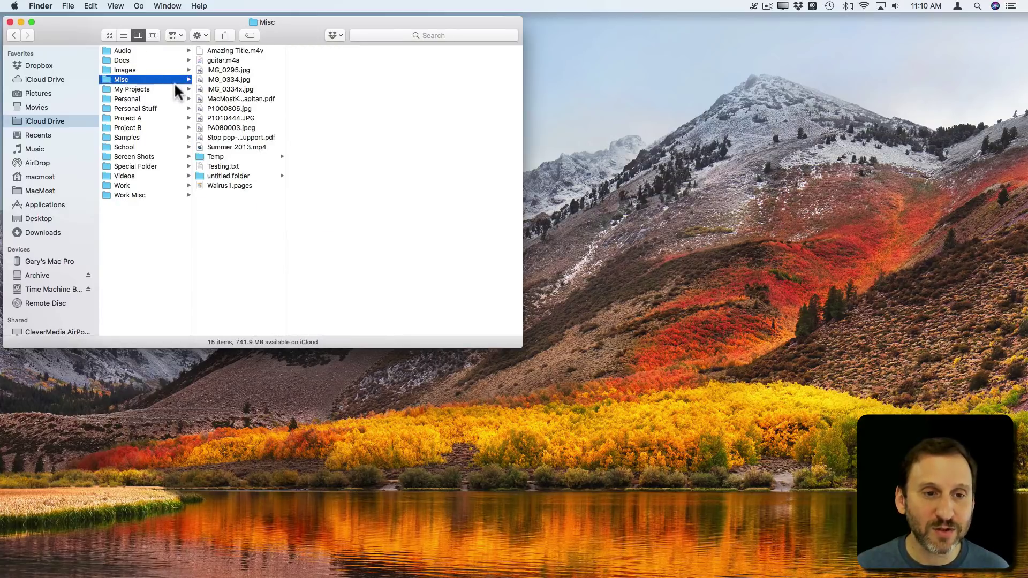
left_click(225, 99)
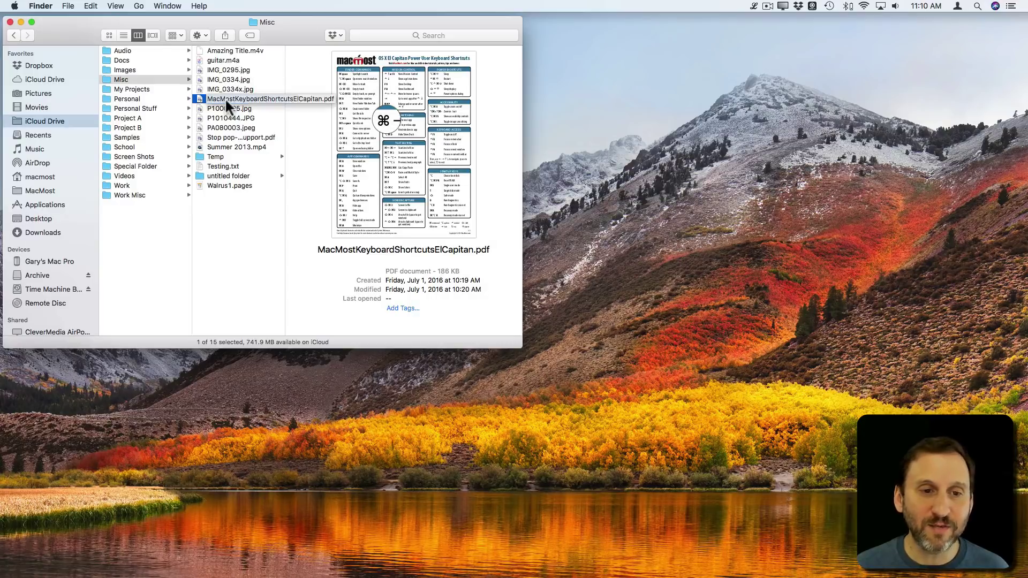
key("super+y")
key("super+y")
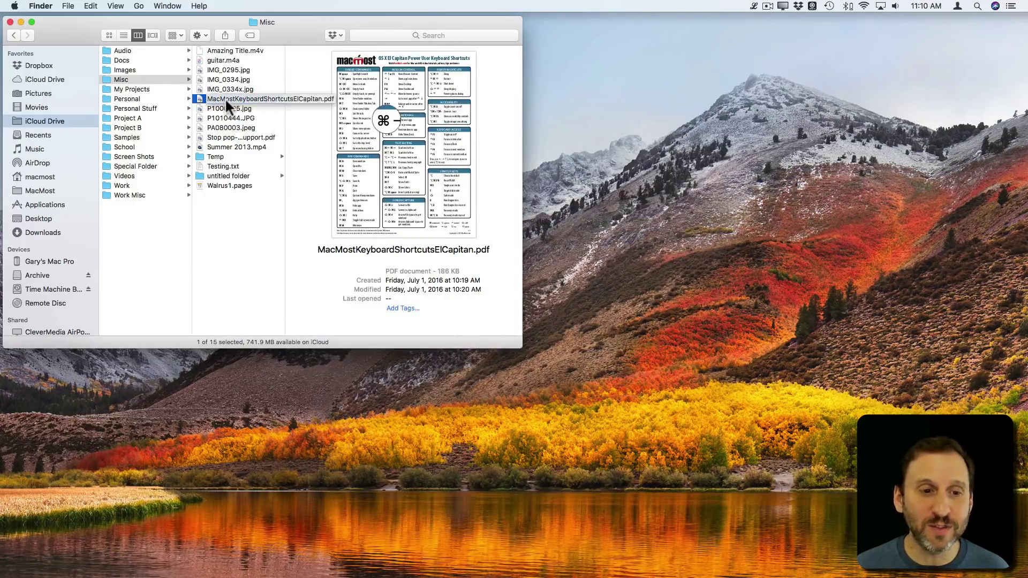
left_click(223, 166)
key("super+y")
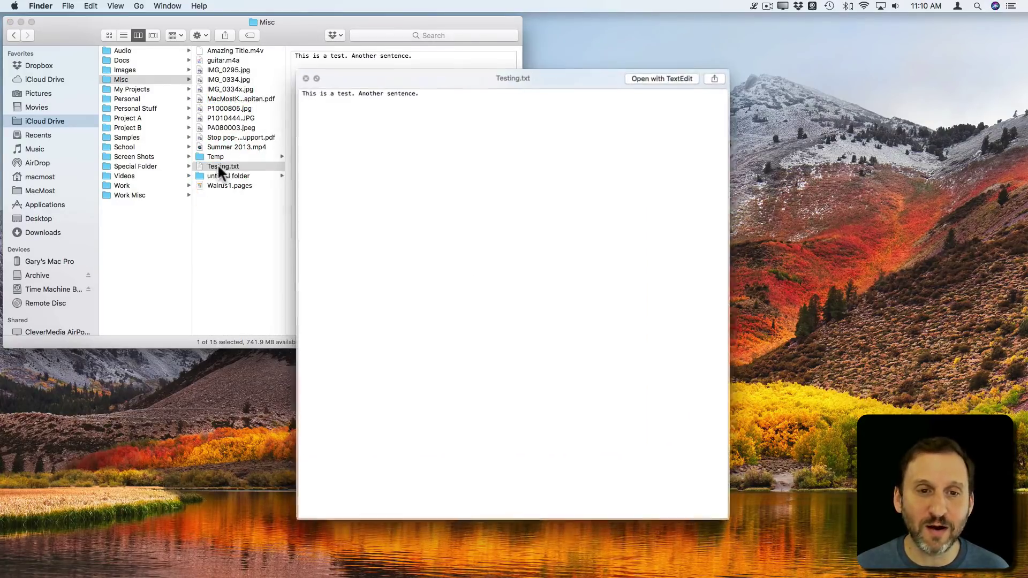
key("super+y")
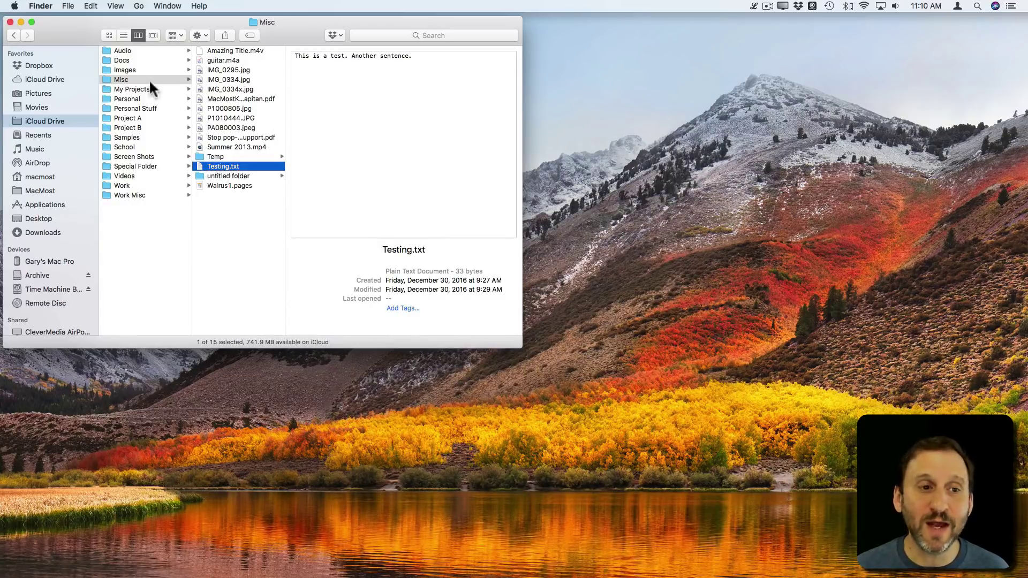
- Back in Images, open a large Quick Look preview of the flower photo IMG_0274.JPG
left_click(129, 69)
left_click(221, 79)
key("space")
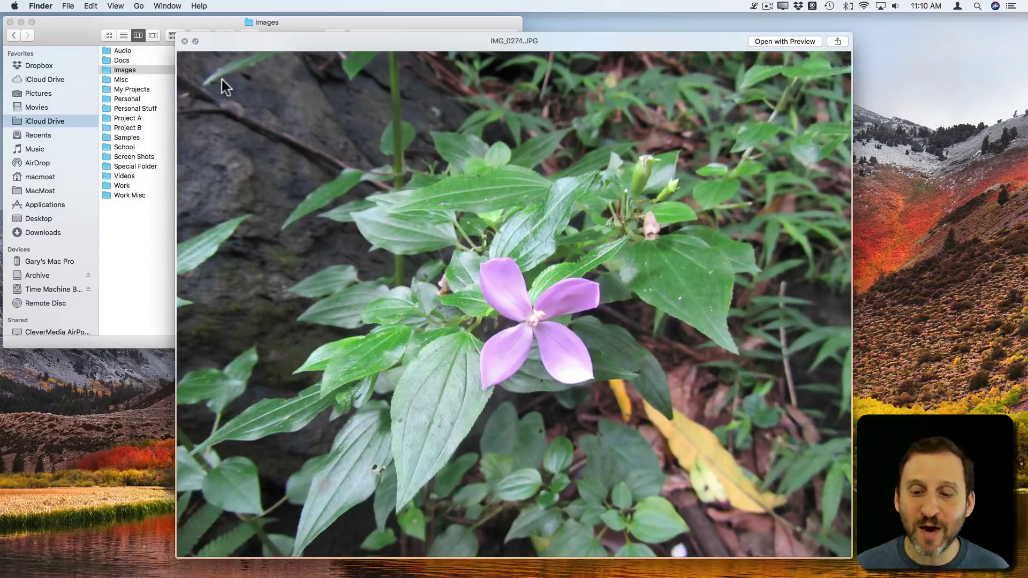
- View the flower photo full screen, then select the trees photo IMG_0263.JPG
left_click(195, 41)
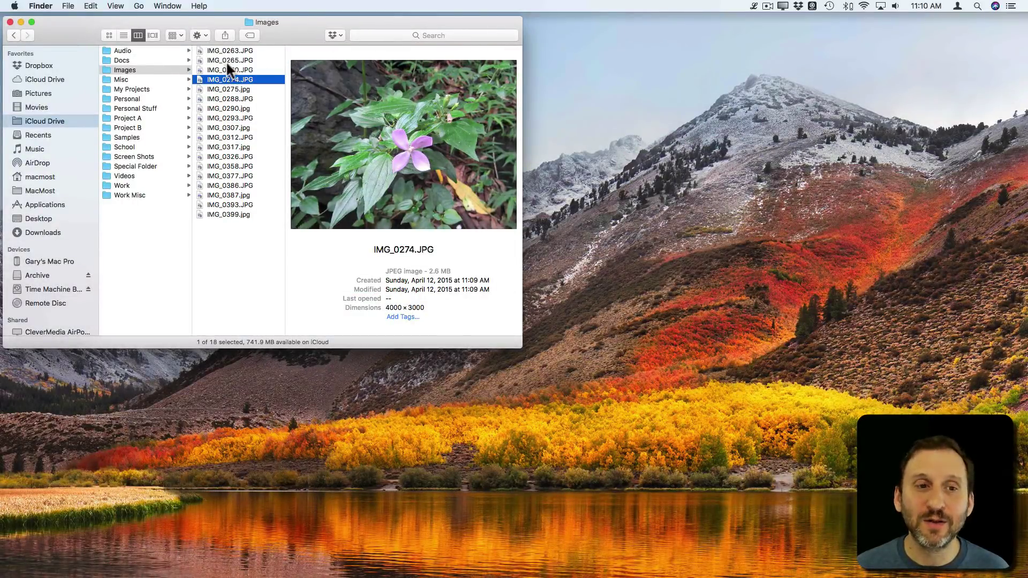
left_click(199, 51)
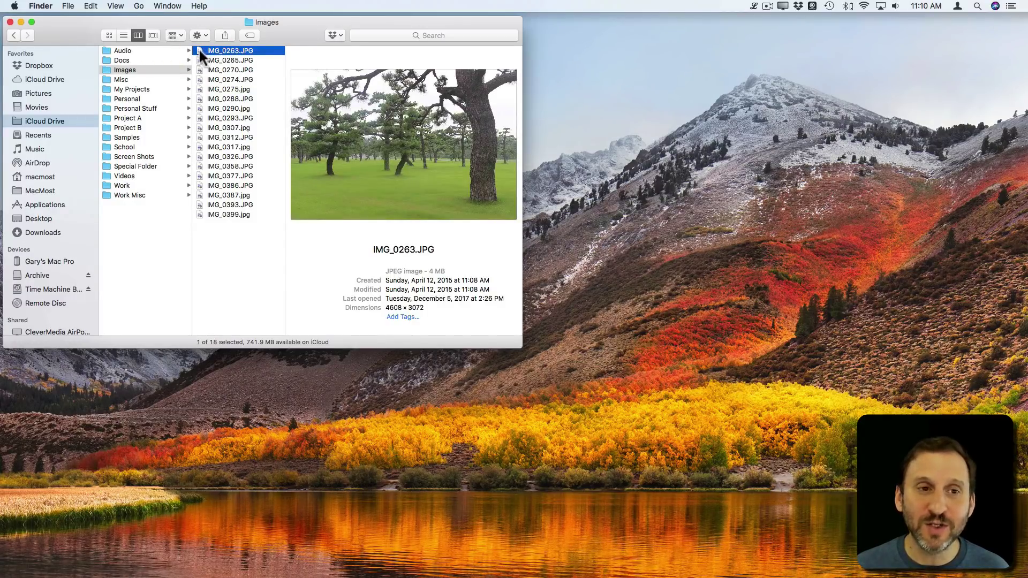
- Show Images as a list and step through Quick Look previews from IMG_0263.JPG to the spiral staircase photo
left_click(124, 34)
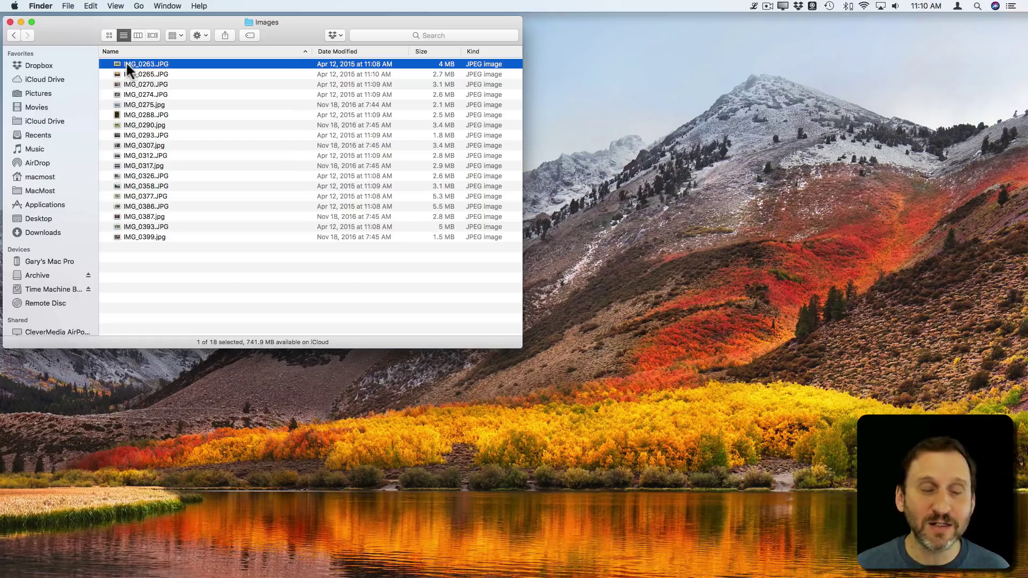
key("space")
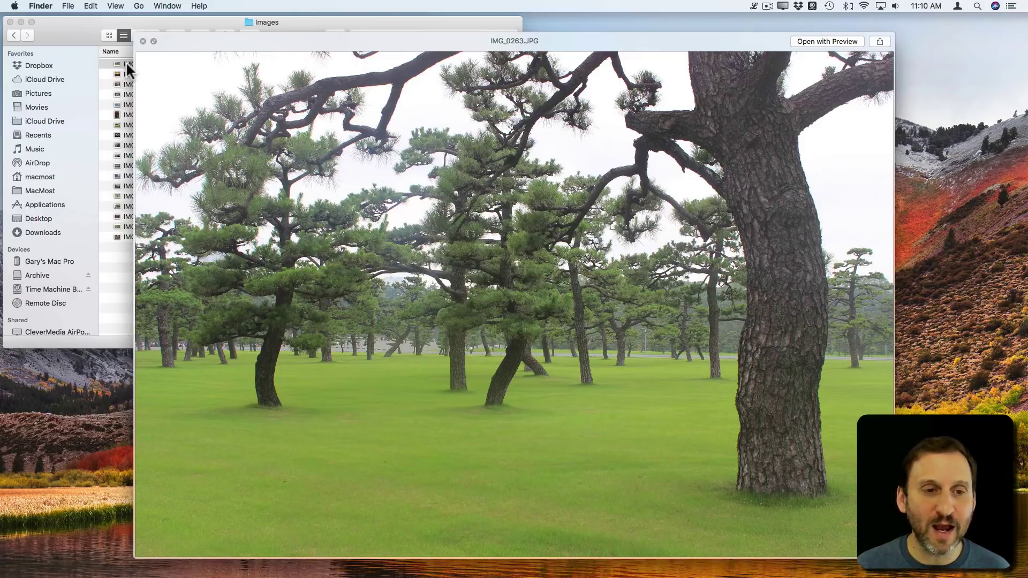
key("Down")
key("Down")
key("Down")
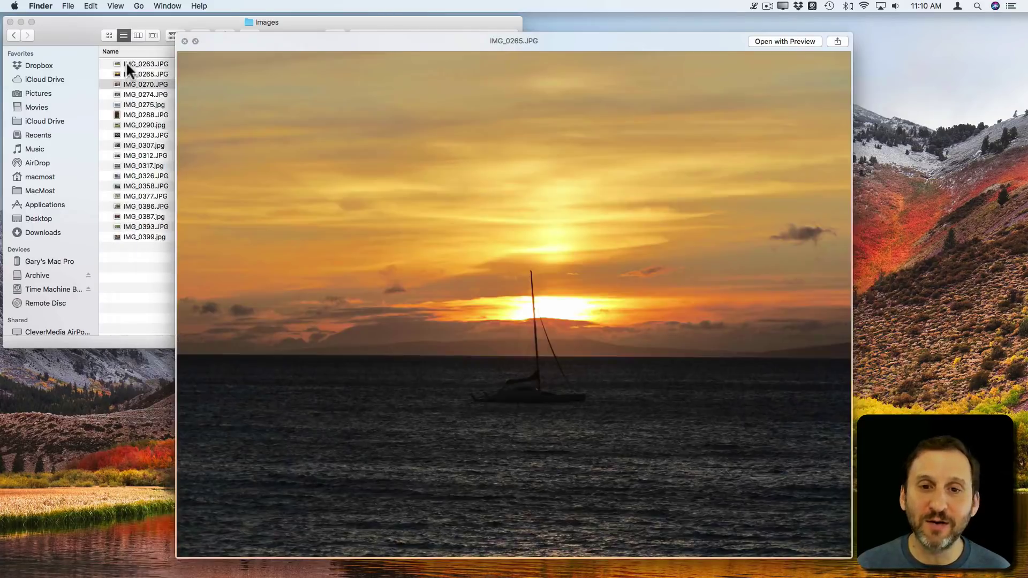
key("Down")
key("Down")
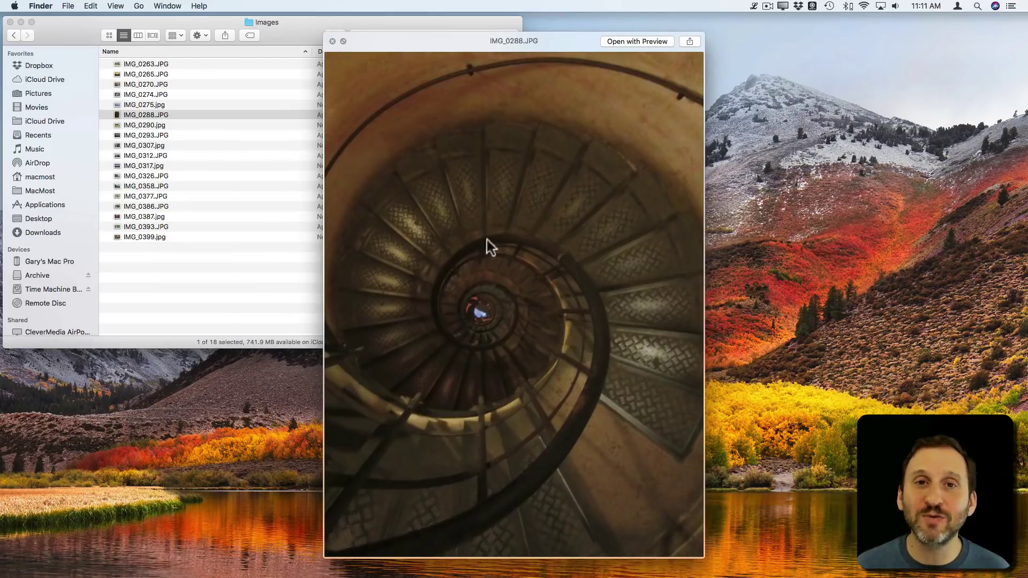
- Select IMG_0263.JPG through IMG_0290.jpg, browse them in Quick Look, then close the preview
left_click(148, 62)
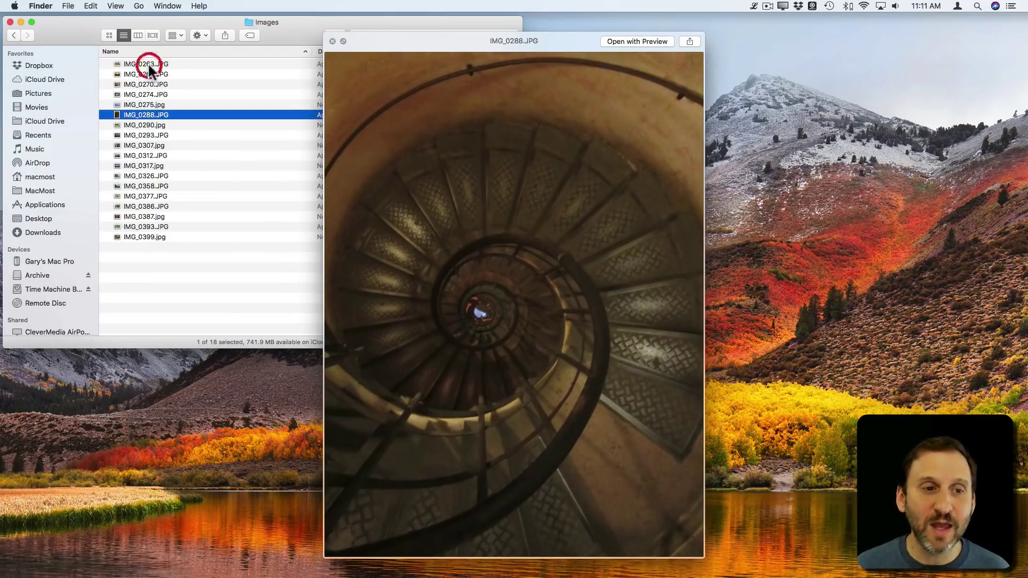
left_click(130, 62)
left_click(120, 123, "shift")
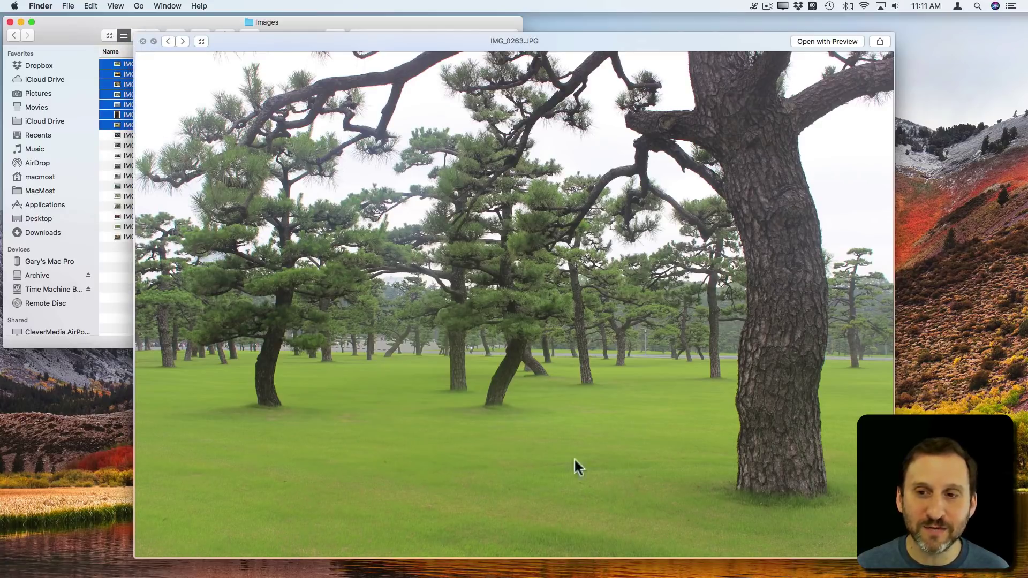
left_click(183, 41)
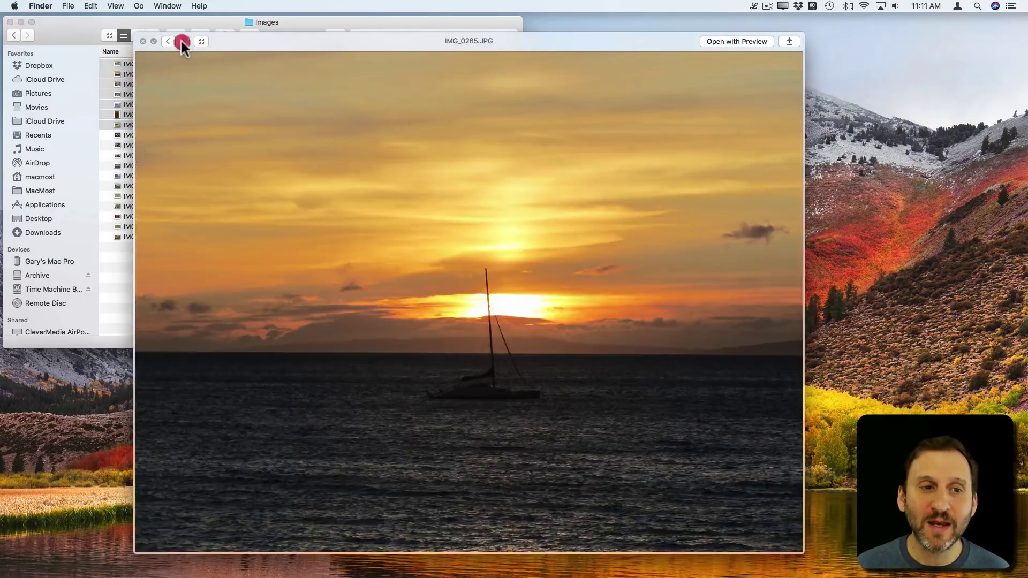
left_click(182, 41)
left_click(182, 42)
left_click(168, 41)
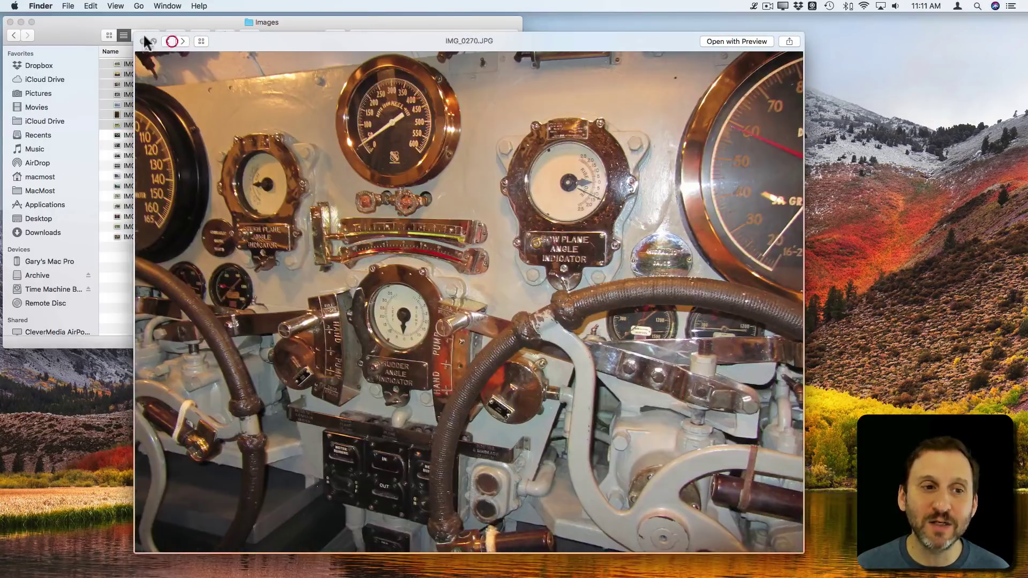
left_click(143, 41)
- Select the eight photos IMG_0307.jpg through IMG_0387.jpg and open them in Quick Look
left_click(149, 216)
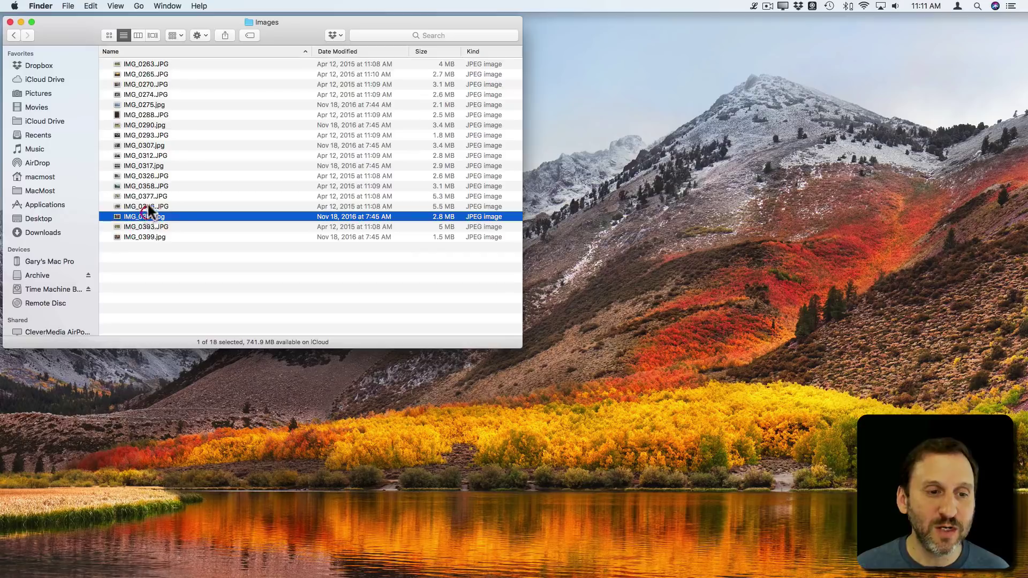
left_click(153, 144, "shift")
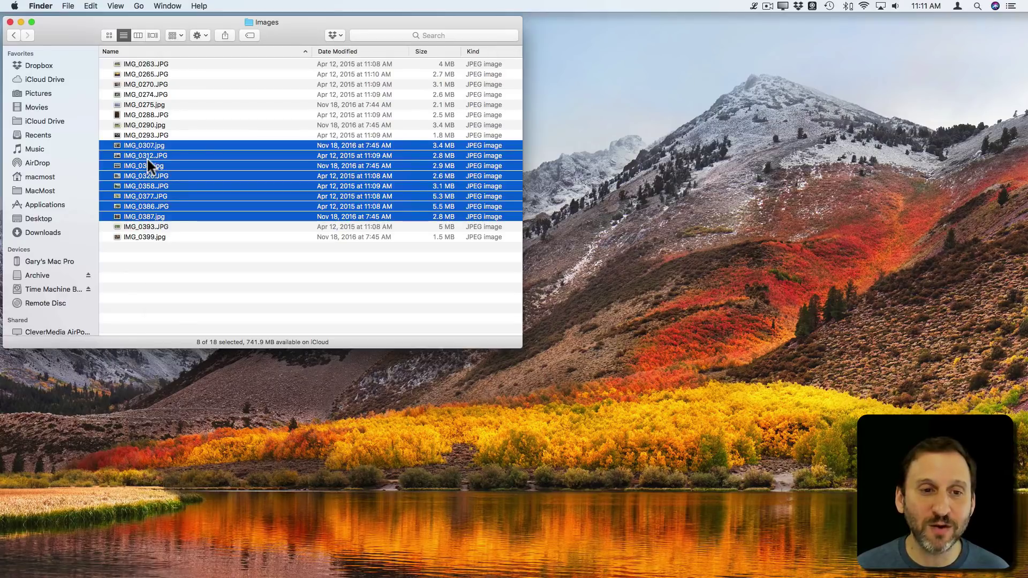
key("space")
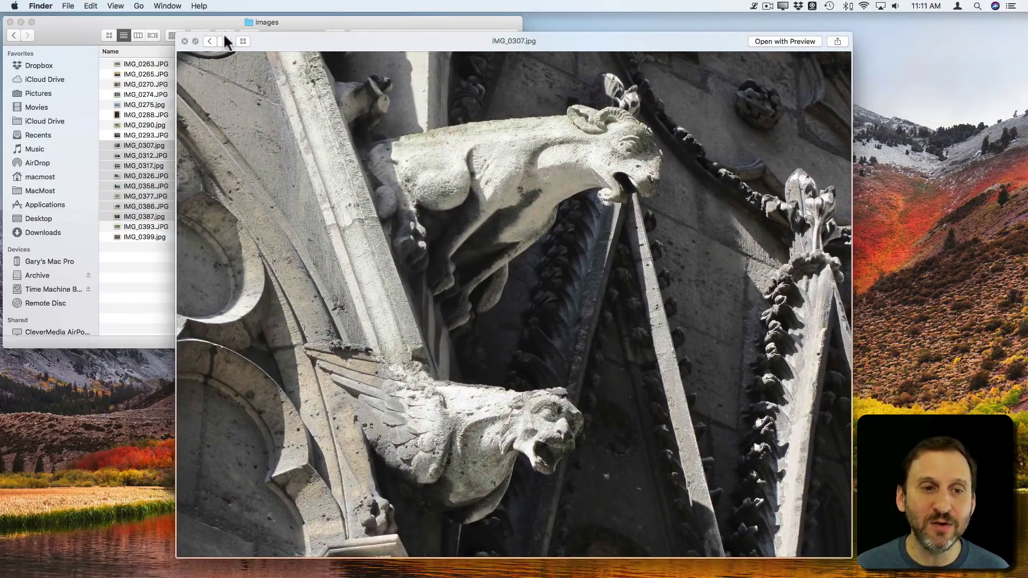
- Browse forward through the selected photos, then step back to IMG_0326.JPG
left_click(224, 41)
left_click(224, 41)
left_click(225, 41)
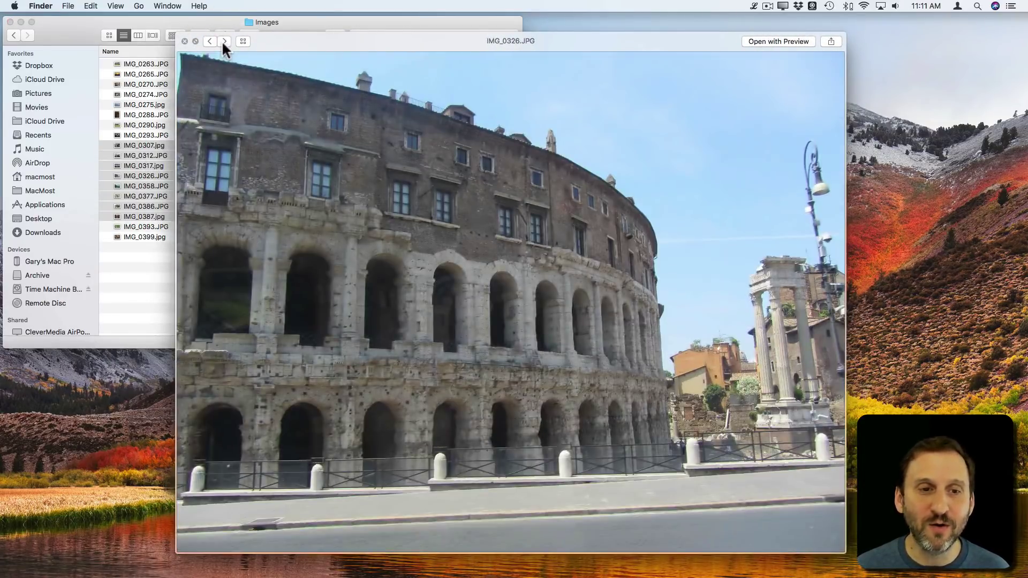
left_click(225, 41)
left_click(225, 41)
key("Left")
key("Left")
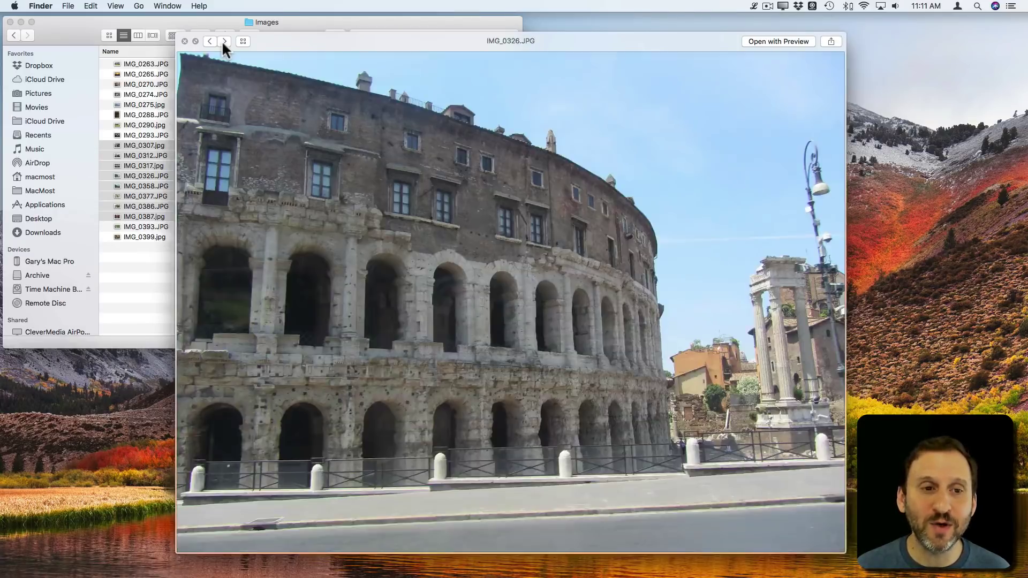
left_click(225, 41)
key("Left")
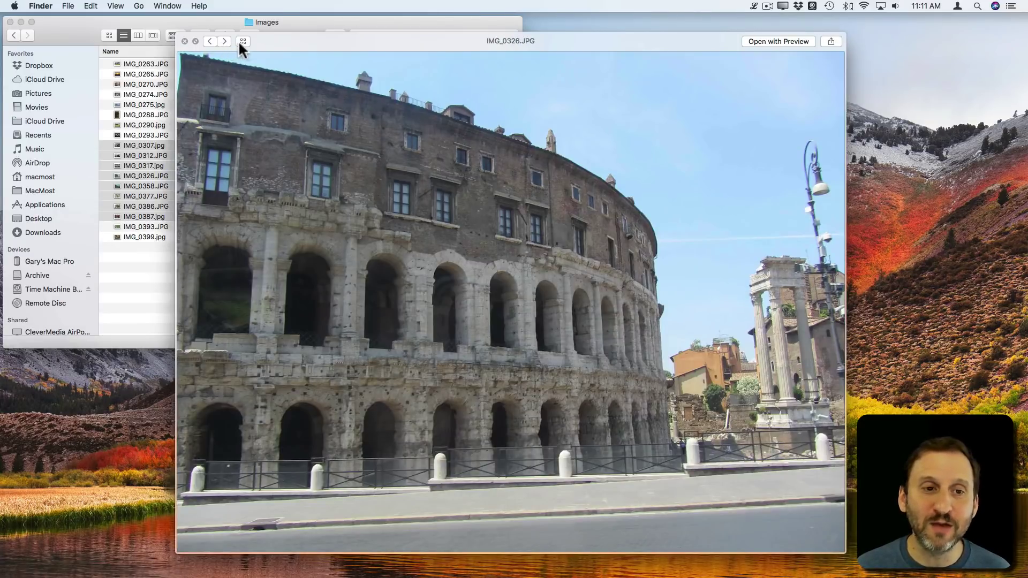
- Display the eight selected photos as an index sheet grid, then close Quick Look
left_click(243, 41)
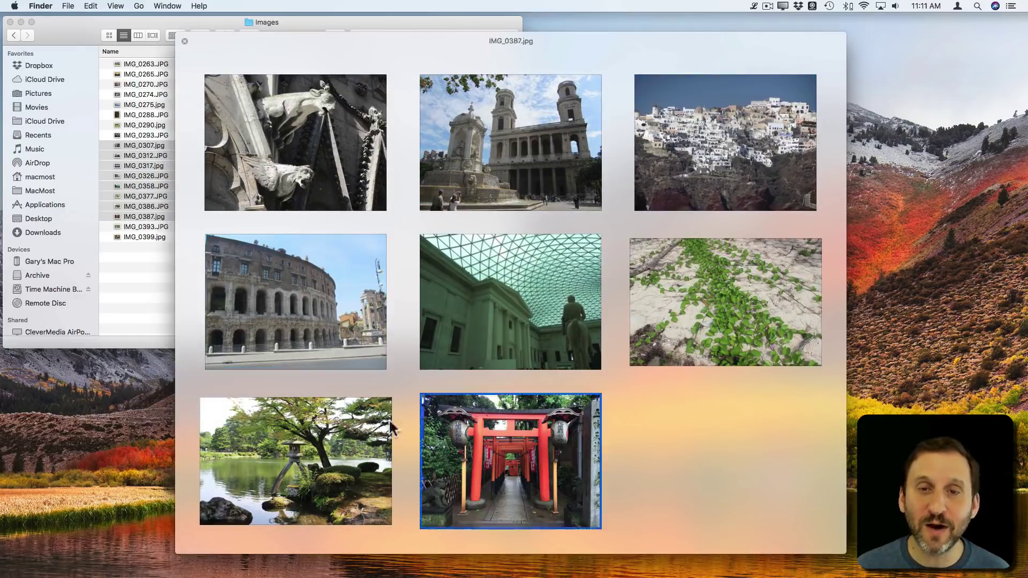
left_click(183, 40)
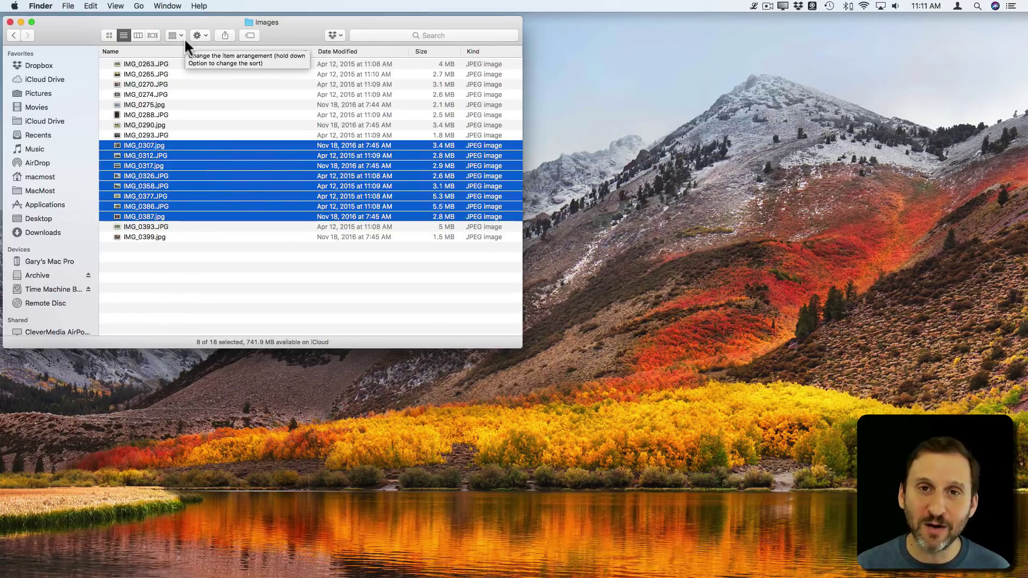